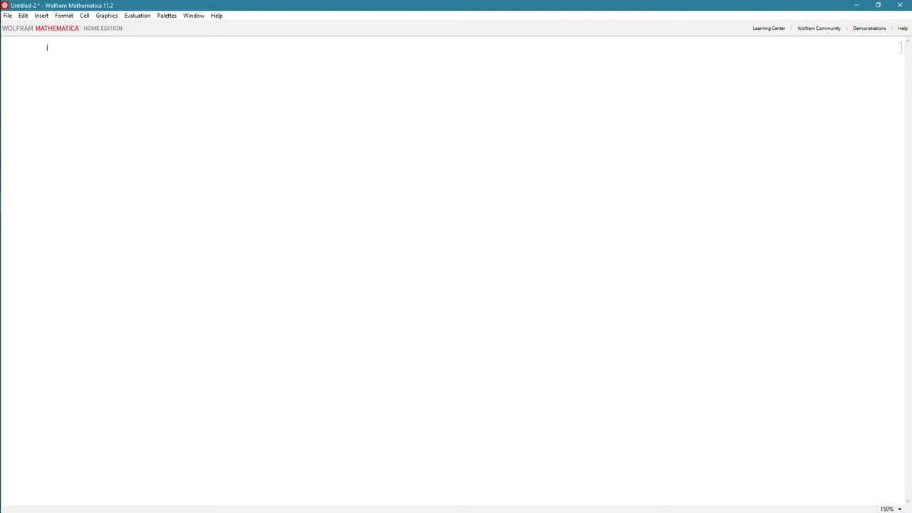
Start the first input with the DirectedGraph function name.
type("Di")
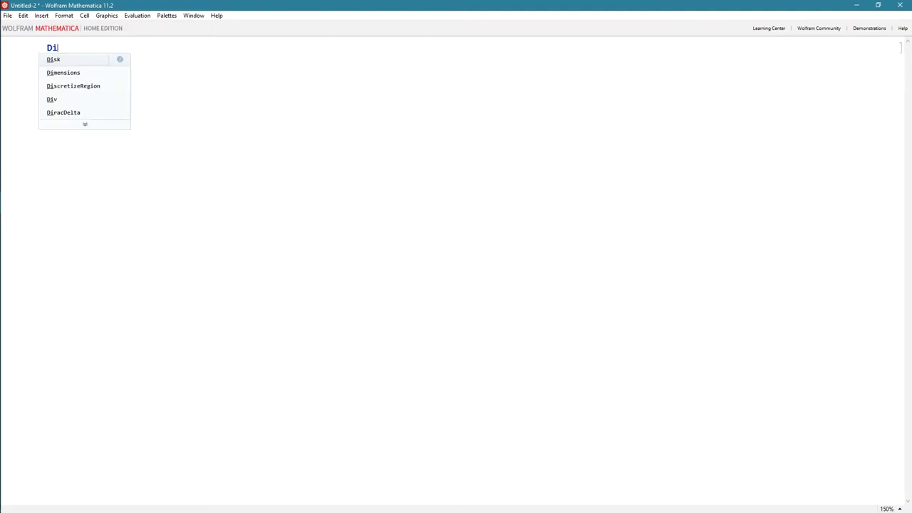
type("rec")
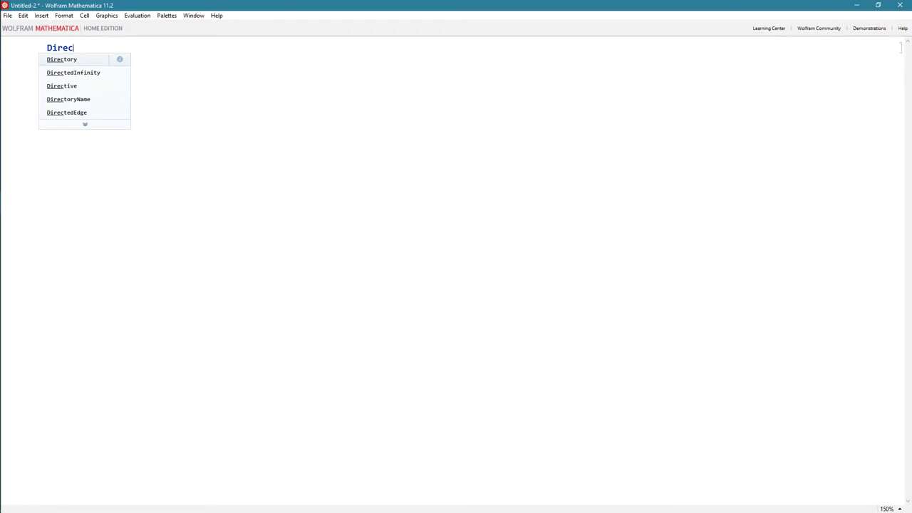
type("ted")
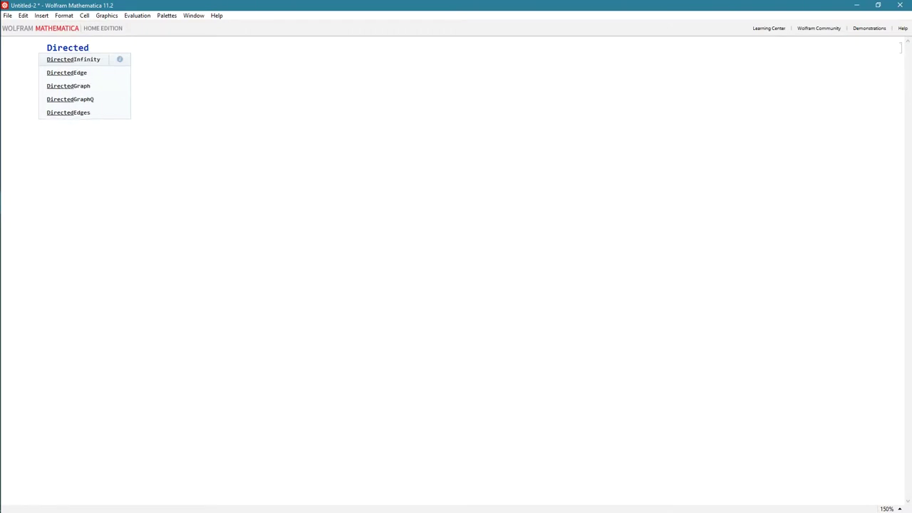
key("Down")
key("Down")
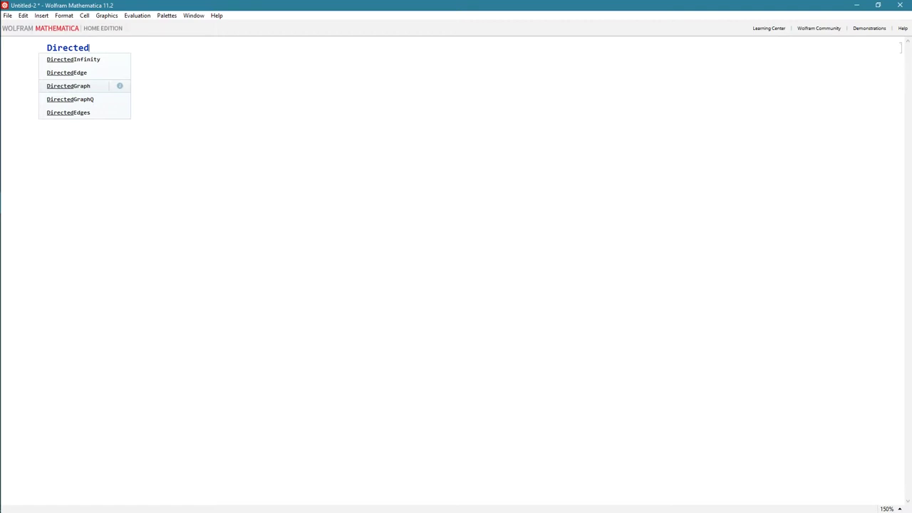
key("Return")
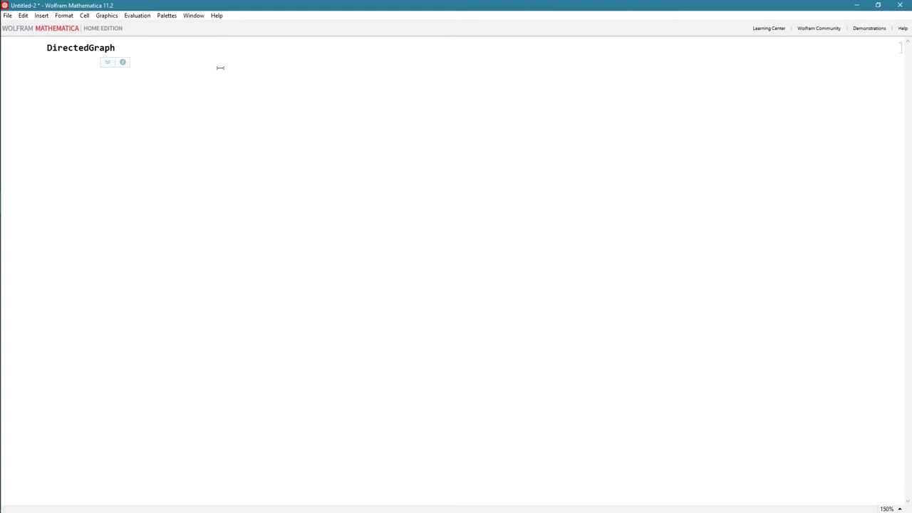
Enter the edge list 1→2, 2→3, 3→1 using the de alias for directed arrows.
type("[")
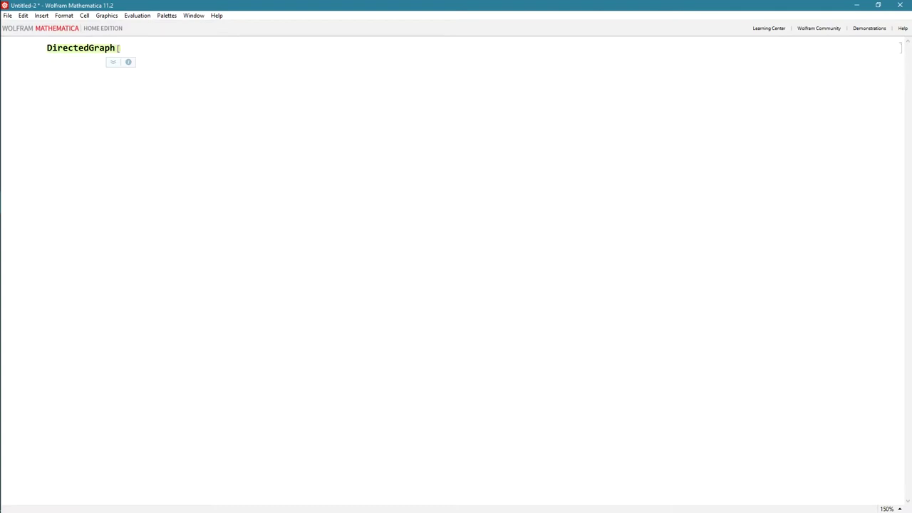
type("{")
type("1")
type("-")
type("de")
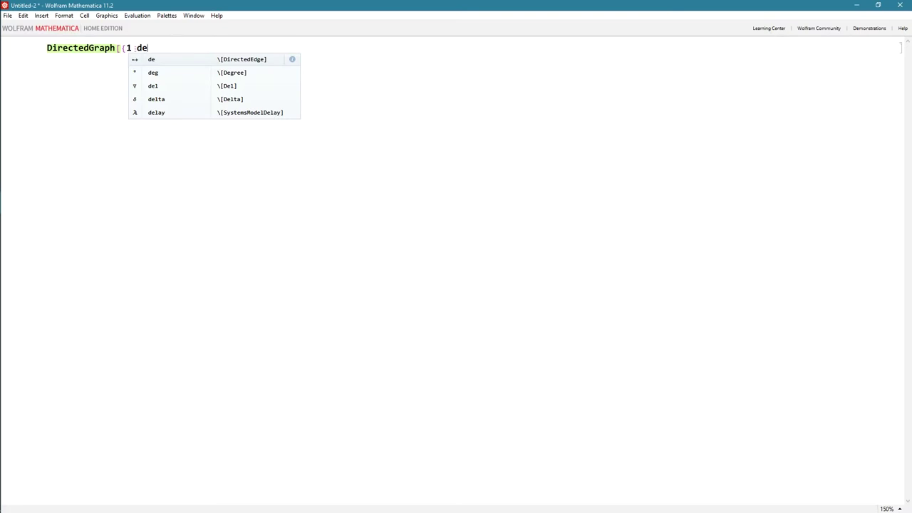
key("Escape")
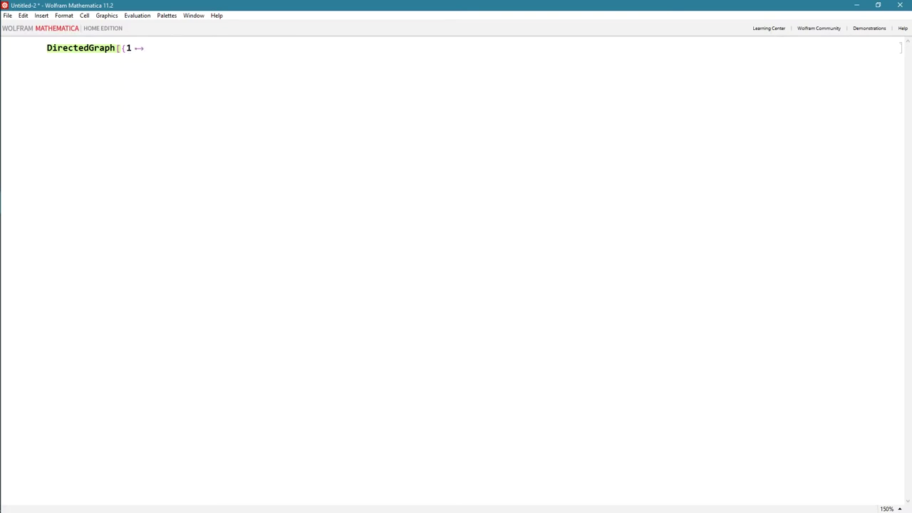
type("2")
type(", 2")
key("Escape")
type("de")
key("Escape")
type("3")
type(", 3")
key("Escape")
type("de1")
key("BackSpace")
key("Escape")
Close DirectedGraph[{1→2, 2→3, 3→1}] and evaluate it, drawing the directed triangle as Out[5].
type("1}]")
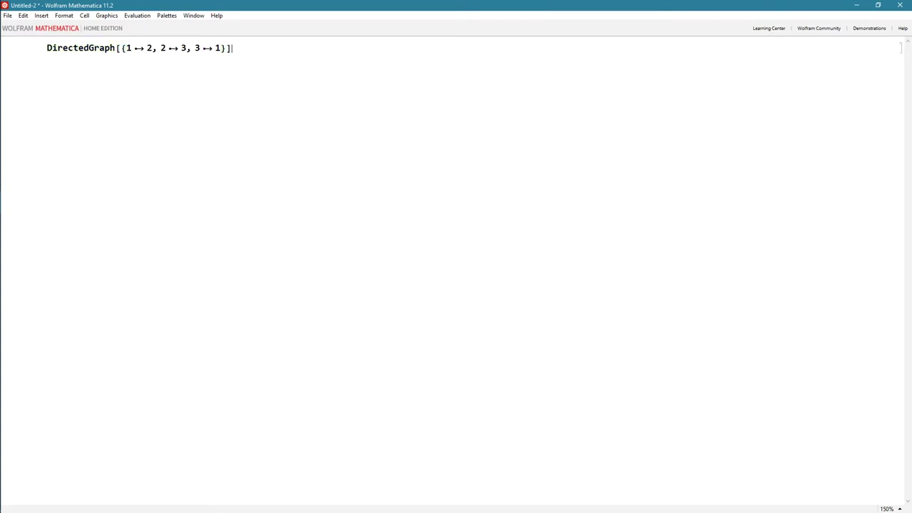
key("shift+Return")
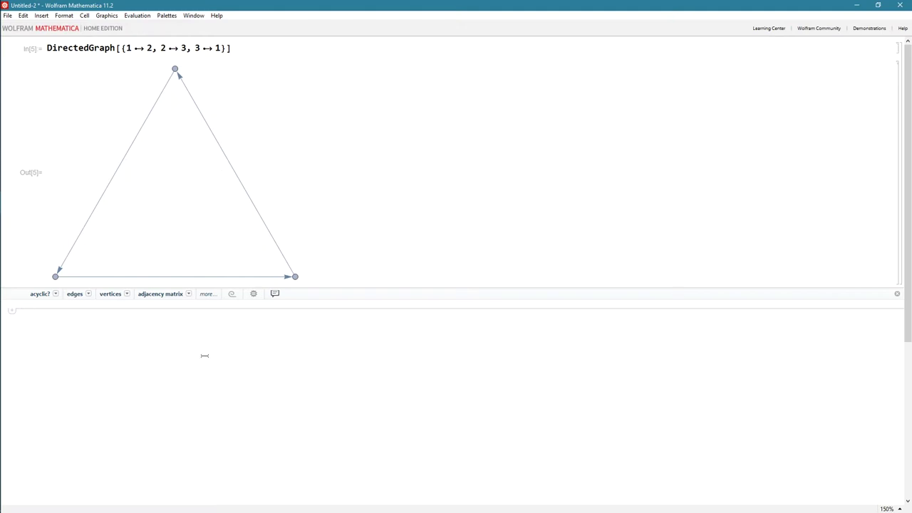
Enter CycleGraph[3, DirectedEdges → True] and evaluate it, giving a directed triangle as Out[6].
type("Cyc")
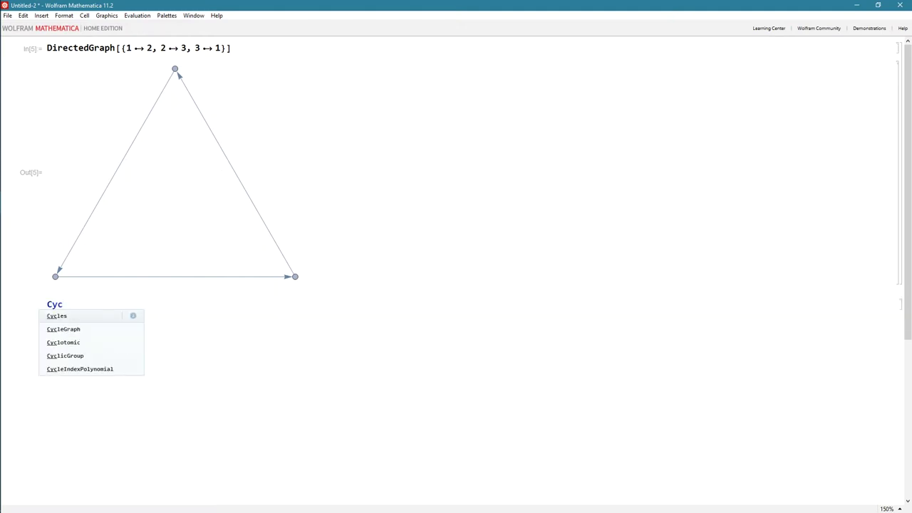
key("Down")
key("Return")
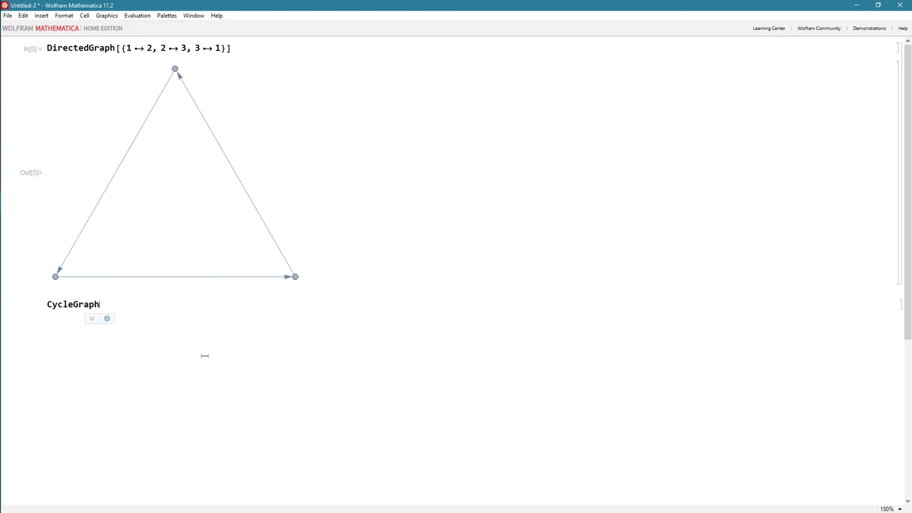
type("[3")
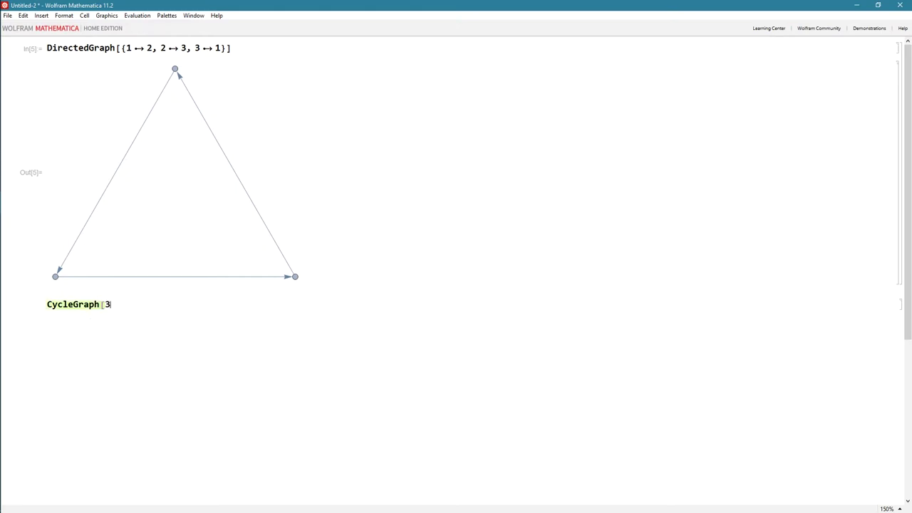
type(",")
type(" DirectedE")
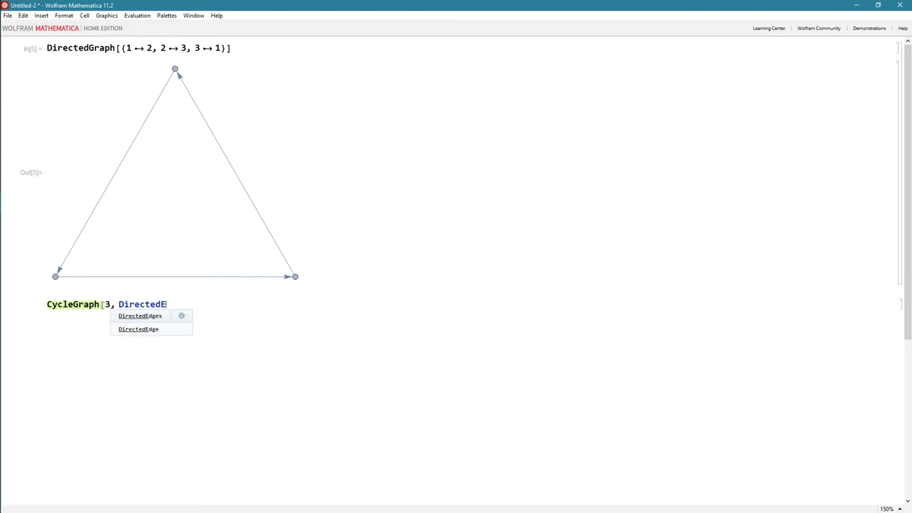
key("Return")
key("Return")
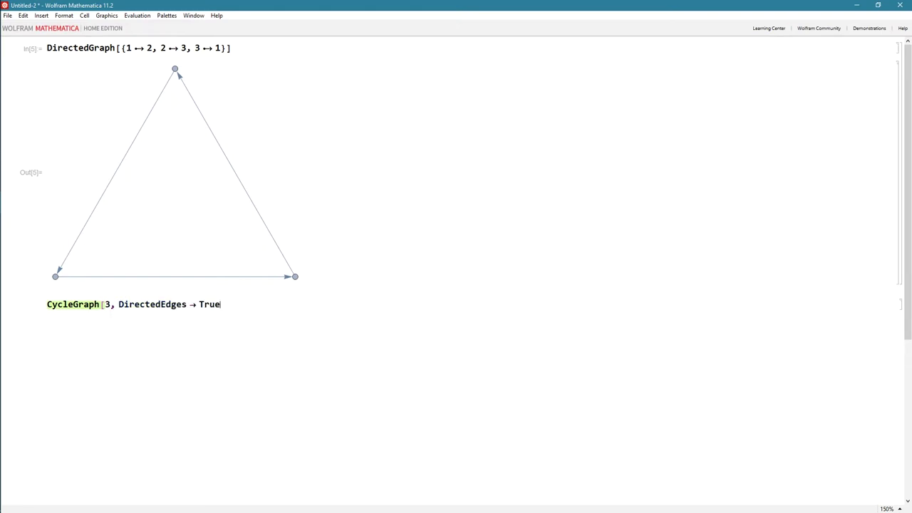
type("]")
key("shift+Return")
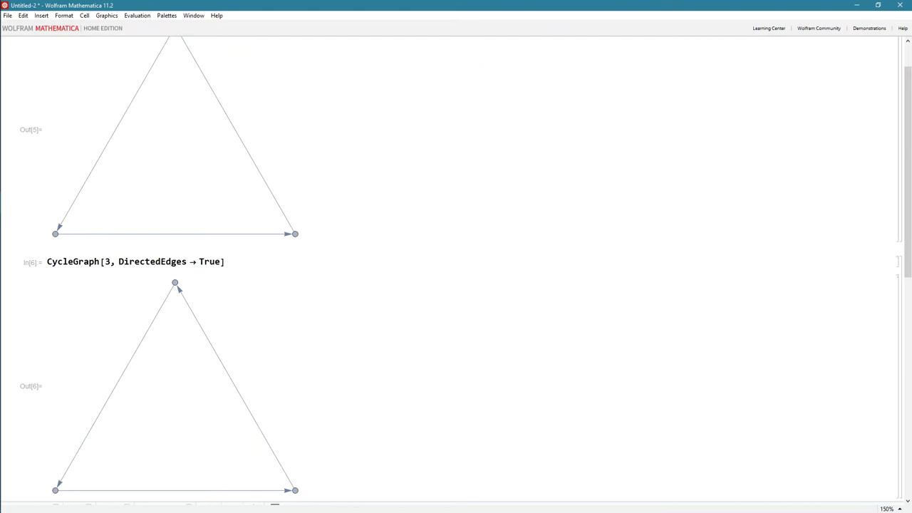
scroll(192, 473, "down", 2)
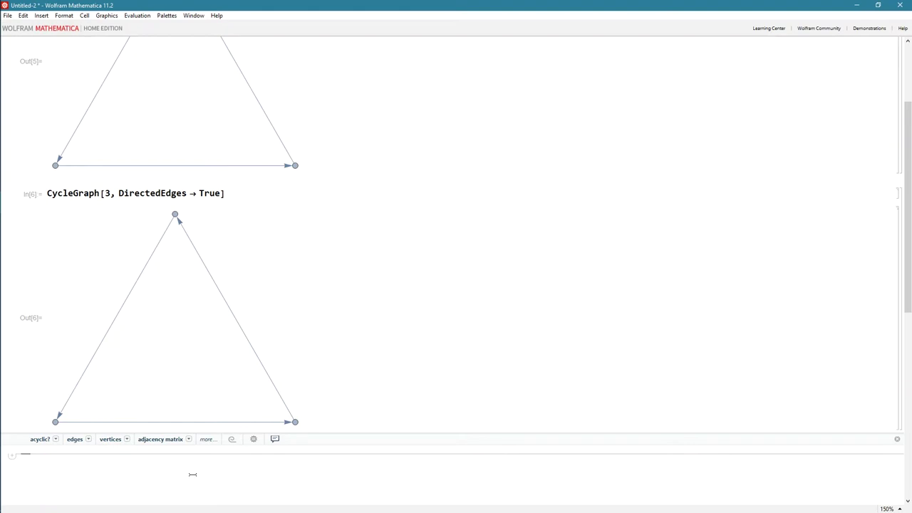
Type Table[CycleGraph[i, DirectedEdges → True, EdgeStyle → Arrowheads[Medium]] using option-name autocomplete.
type("Table")
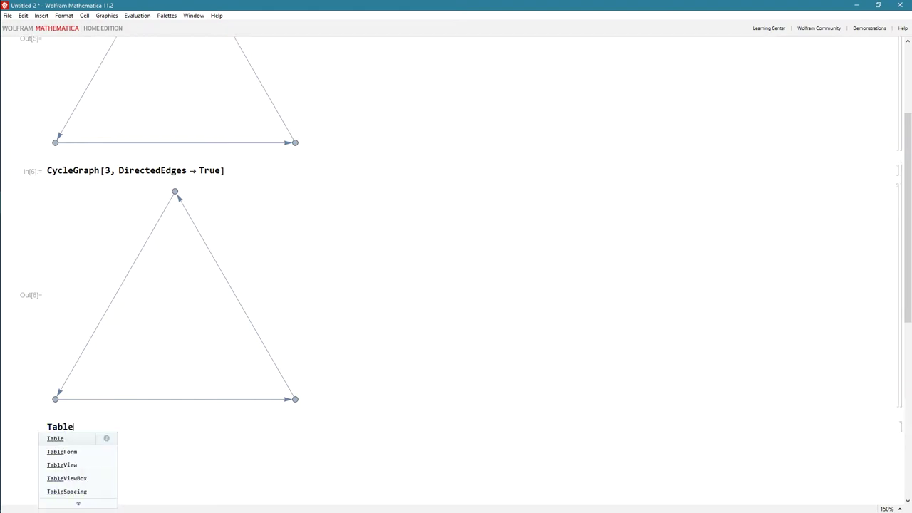
type("[C")
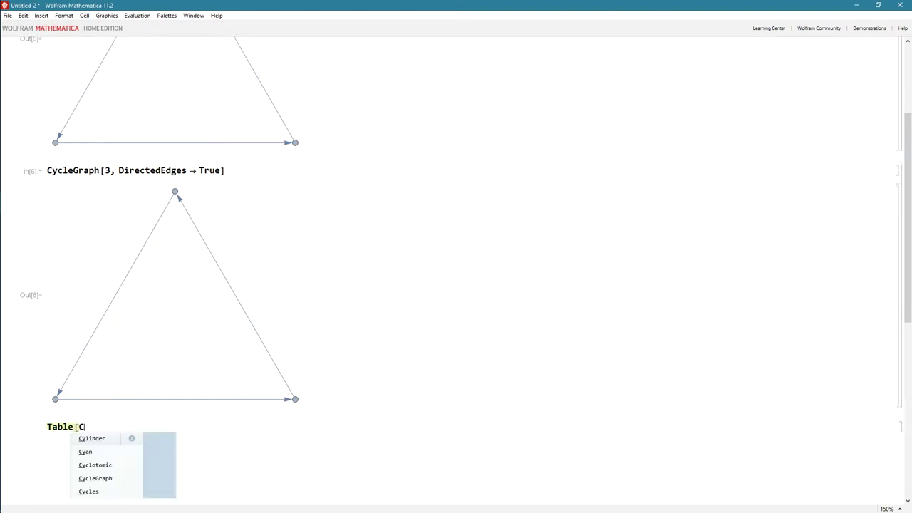
type("ycle")
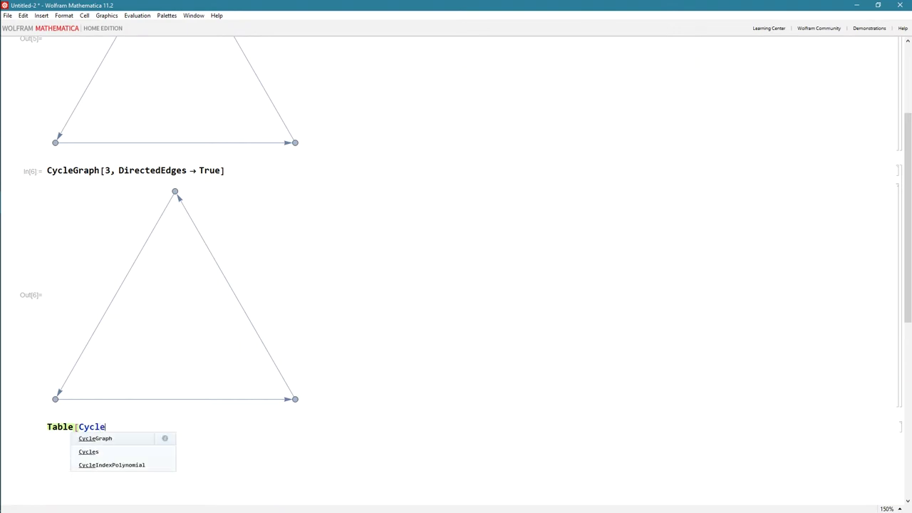
type("Graph")
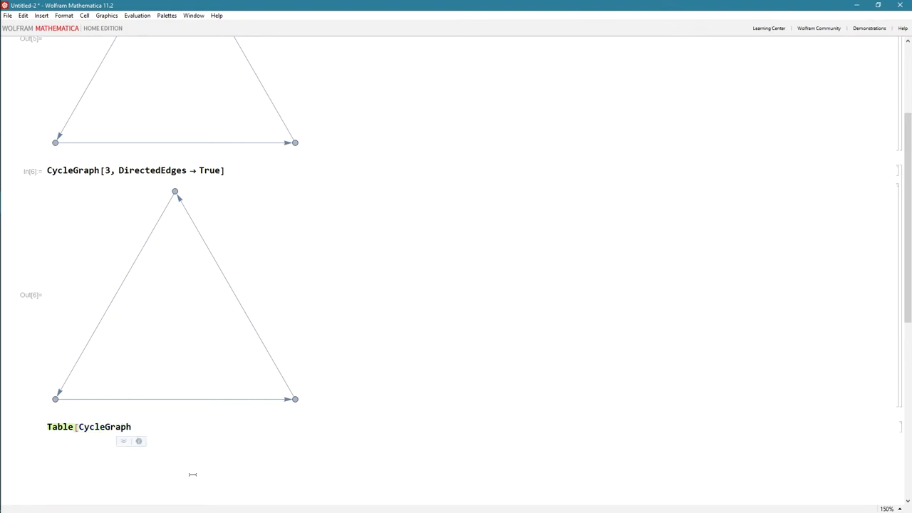
type("[")
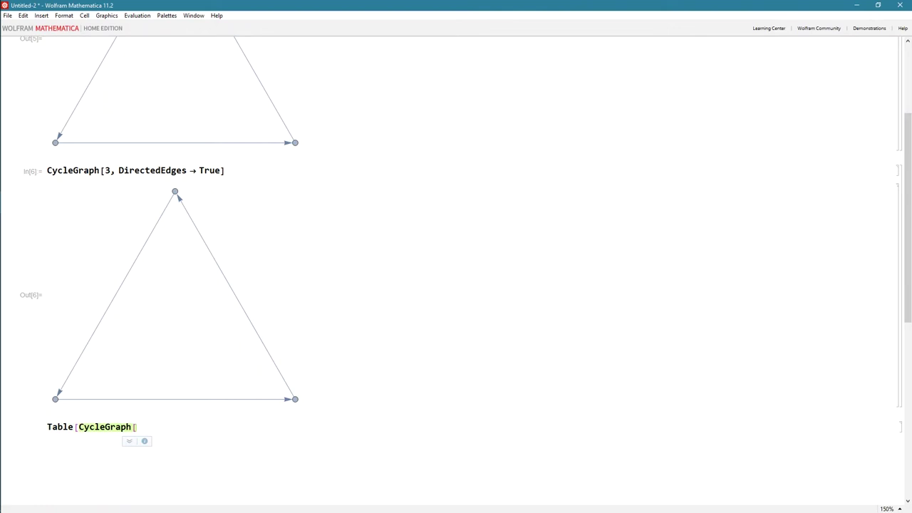
type("i,")
type(" Dire")
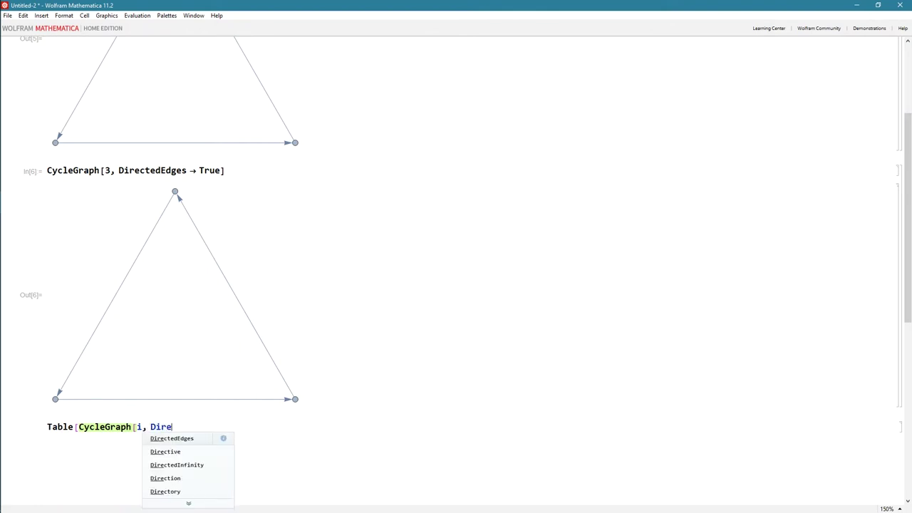
type("c")
key("Return")
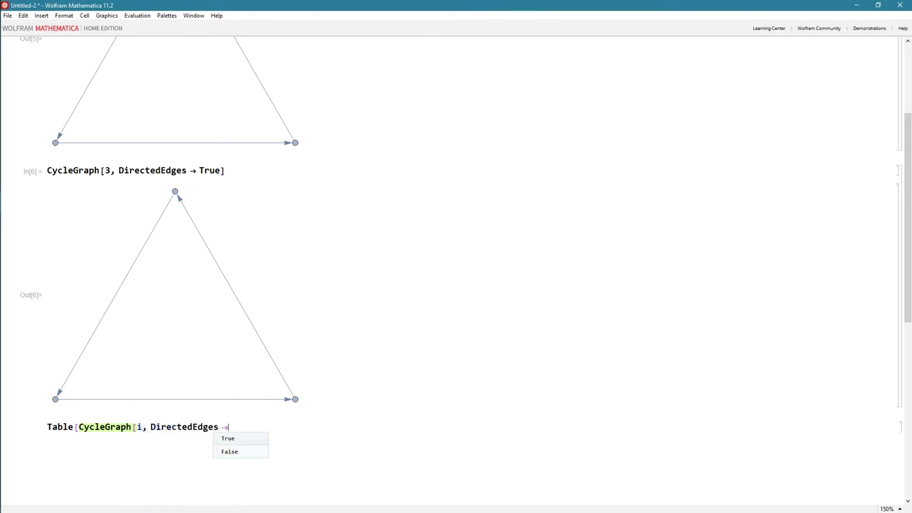
key("Return")
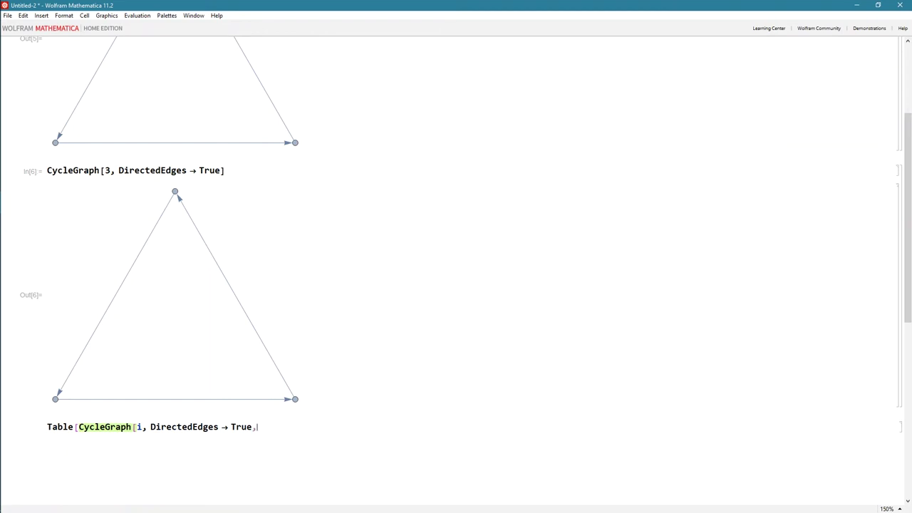
type(" Ed")
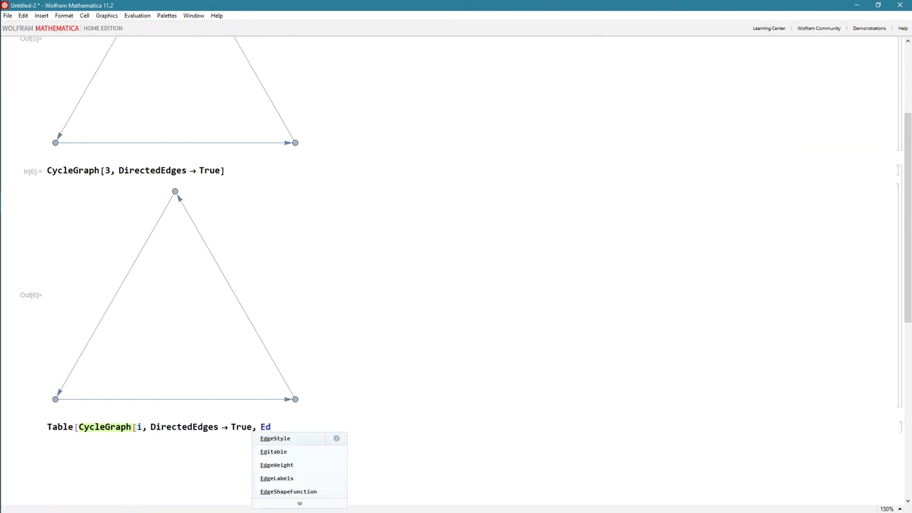
key("Return")
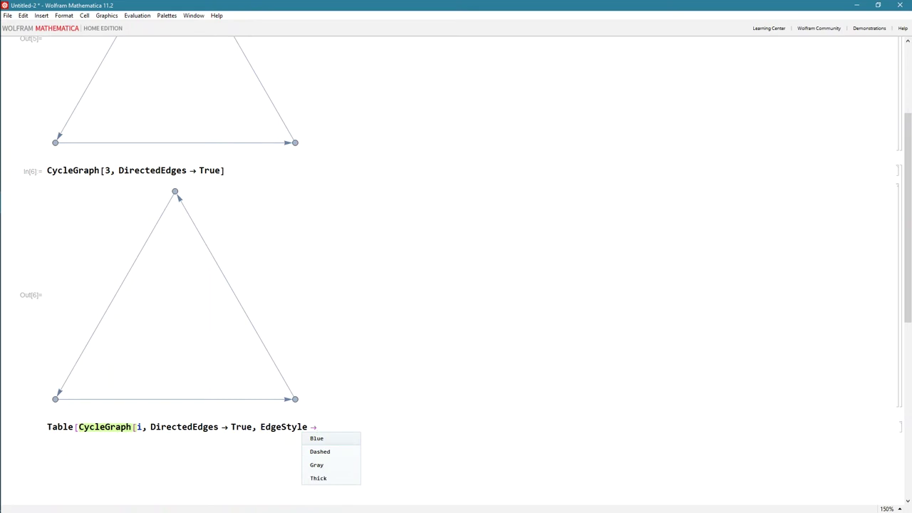
type(" Arr")
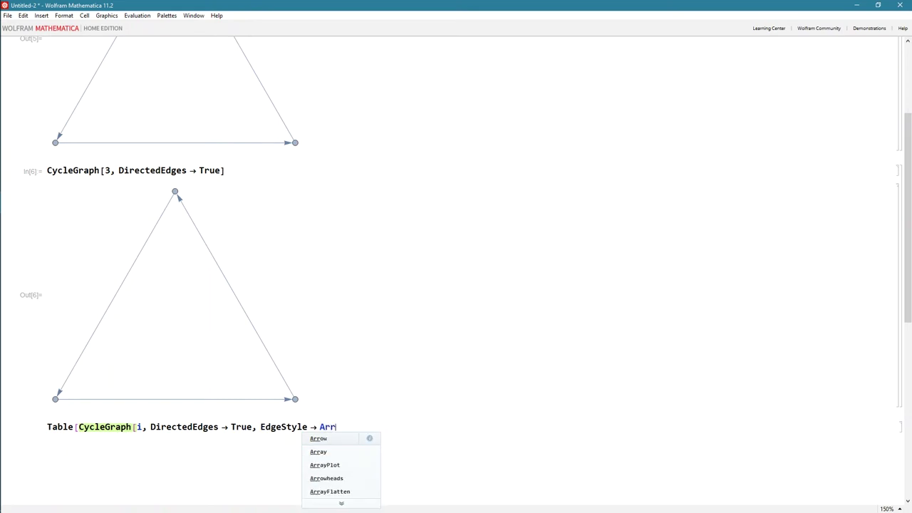
key("Down")
key("Down")
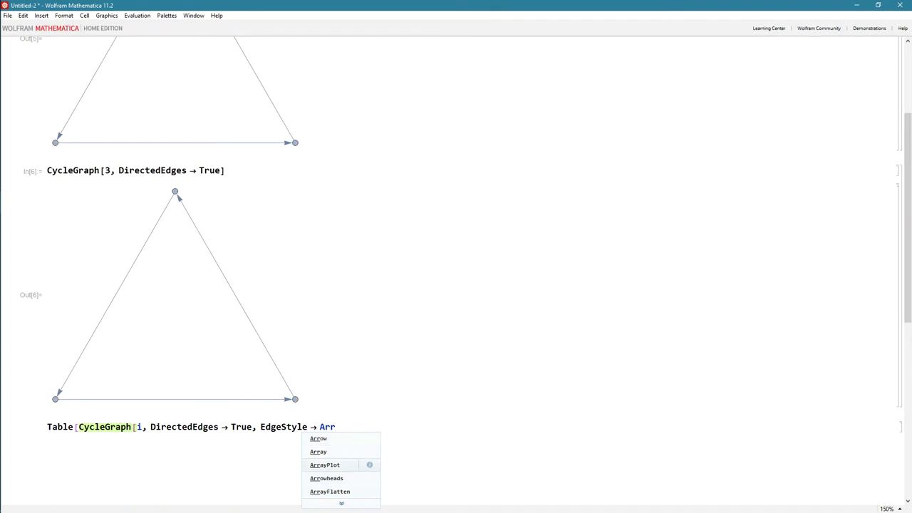
key("Down")
key("Return")
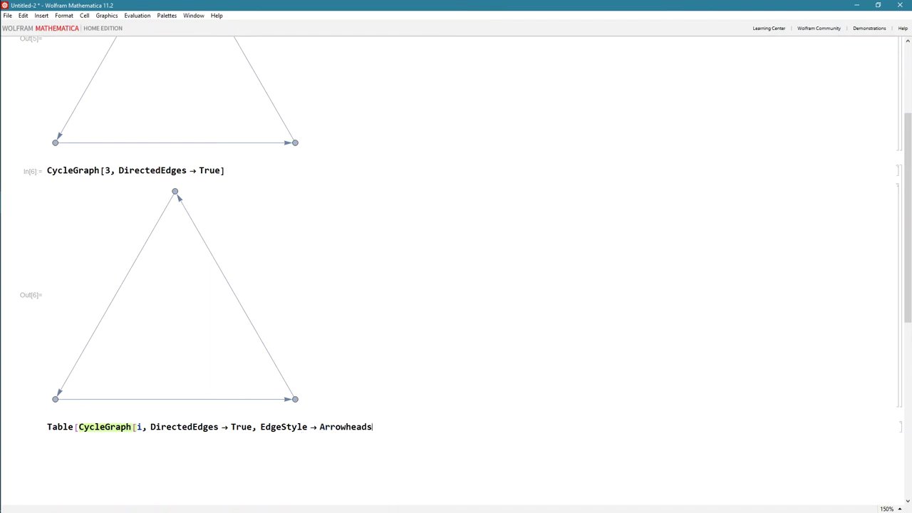
type("[")
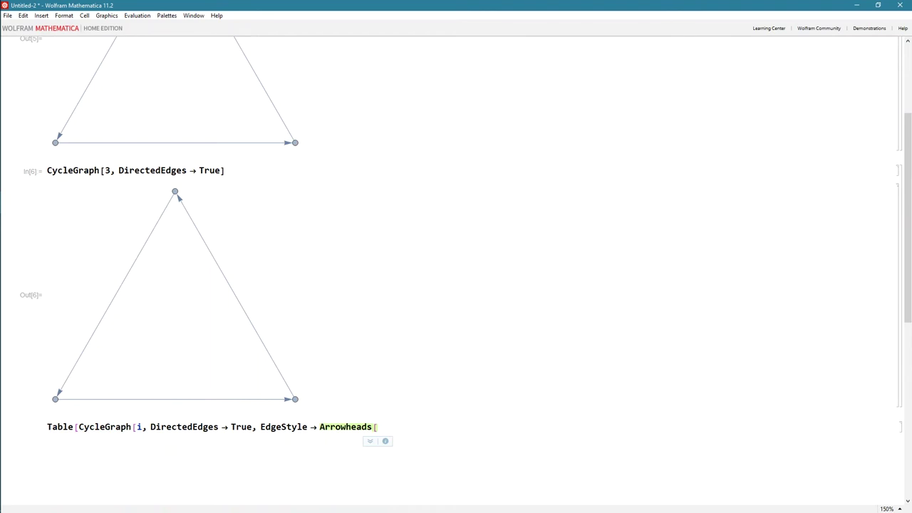
type("Medium")
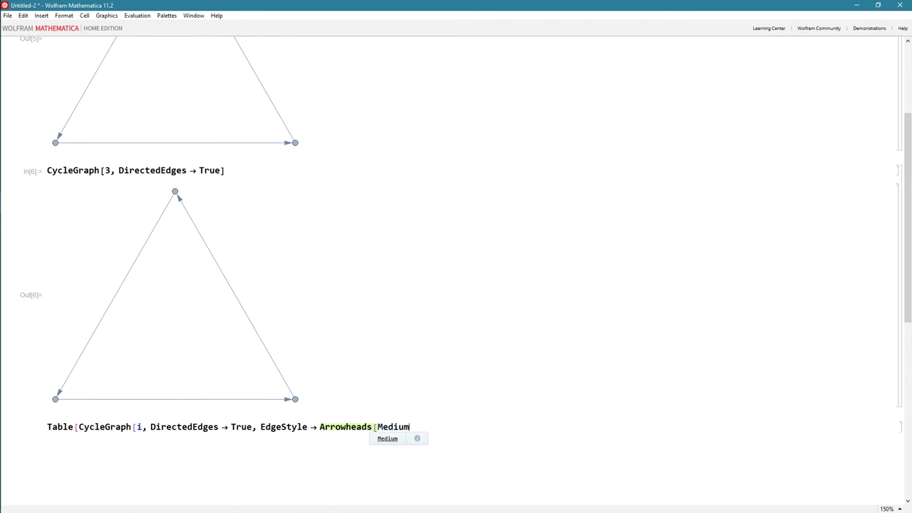
type("]")
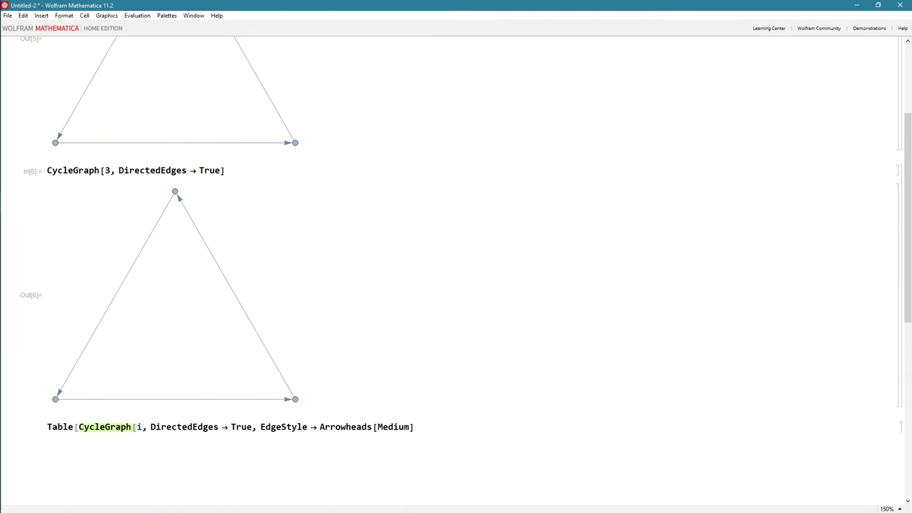
Append PlotLabel → C_i and the iterator {i, 3, 6} to close the Table input.
type(", Pl")
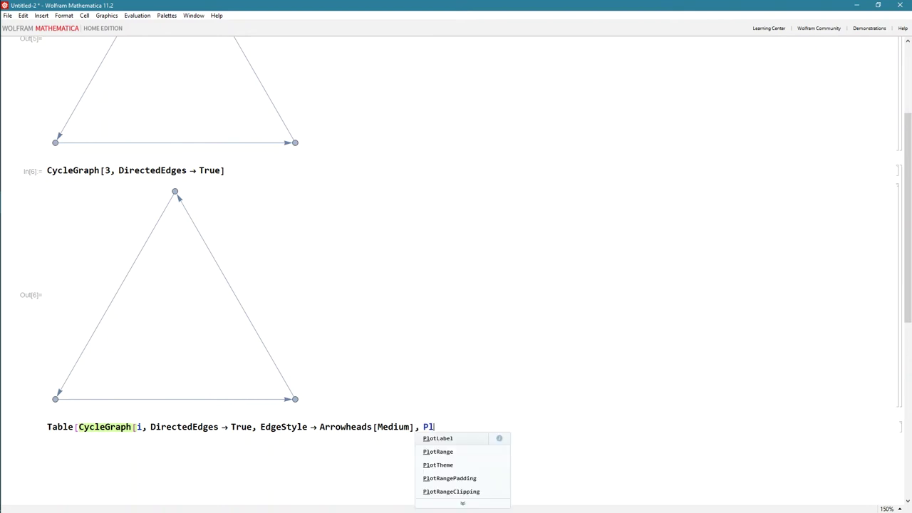
type("o")
type("tL")
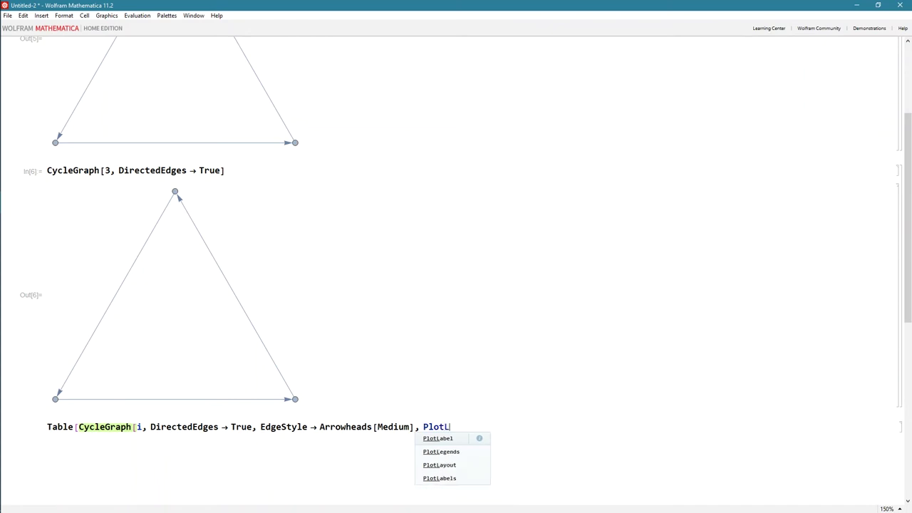
key("Return")
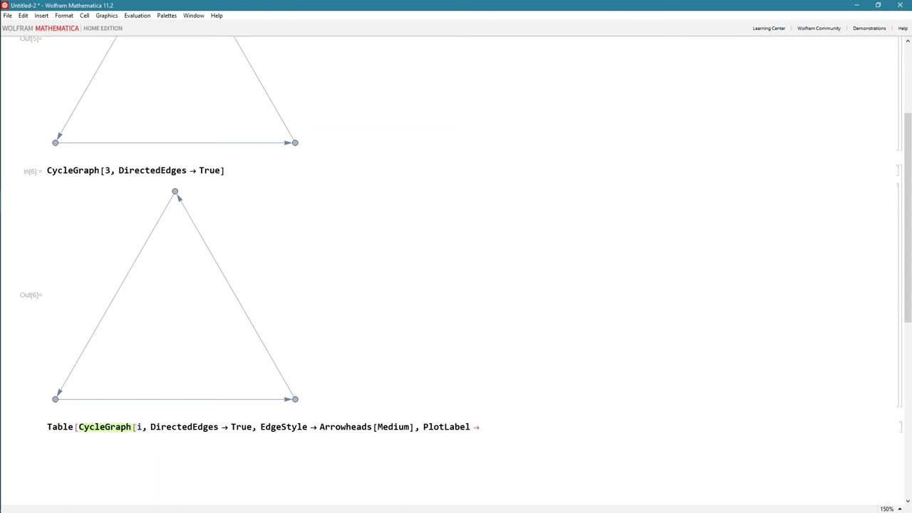
type(" C")
type("i")
type("], {")
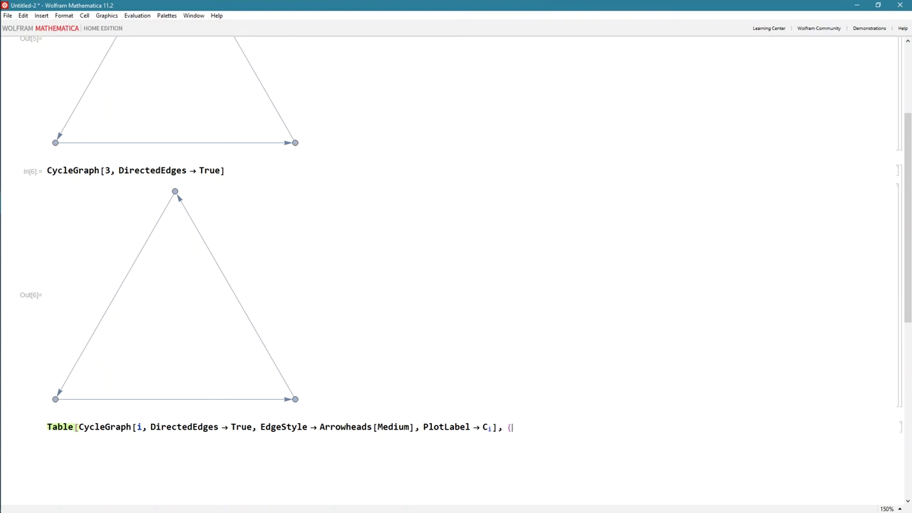
type("i, 3,")
type(" 6")
type("}]")
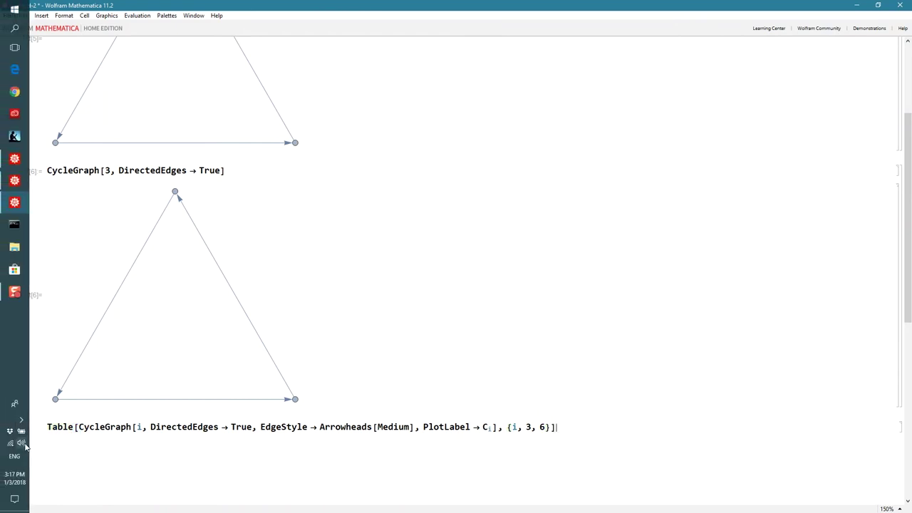
left_click(59, 426)
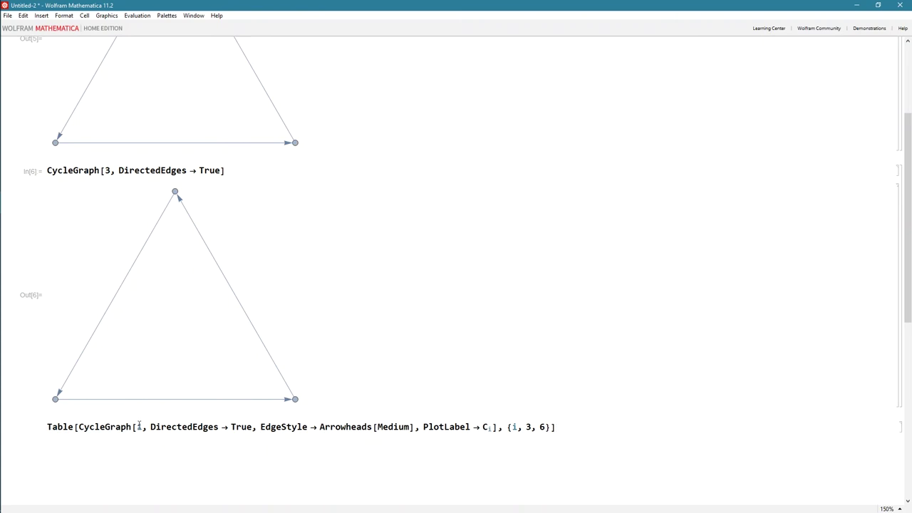
Evaluate the Table to get Out[7], directed cycle graphs labeled C3 through C6.
left_click(141, 426)
key("shift+Return")
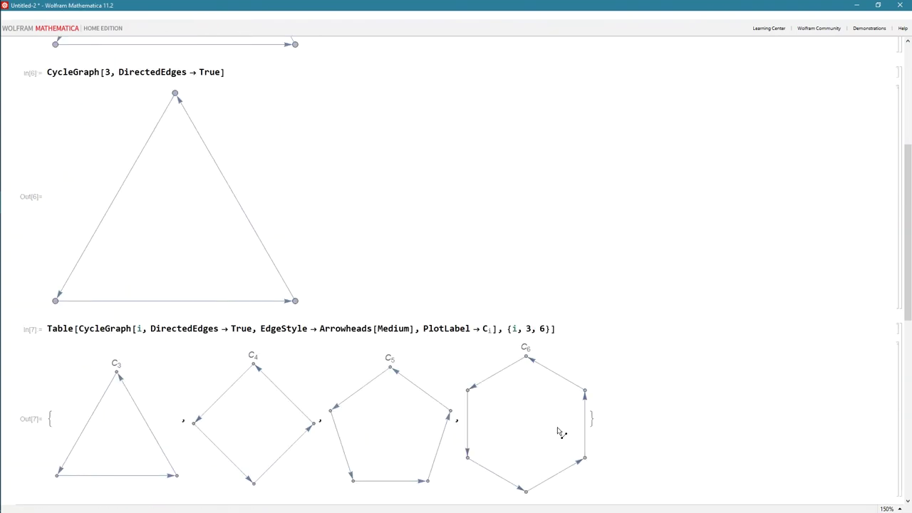